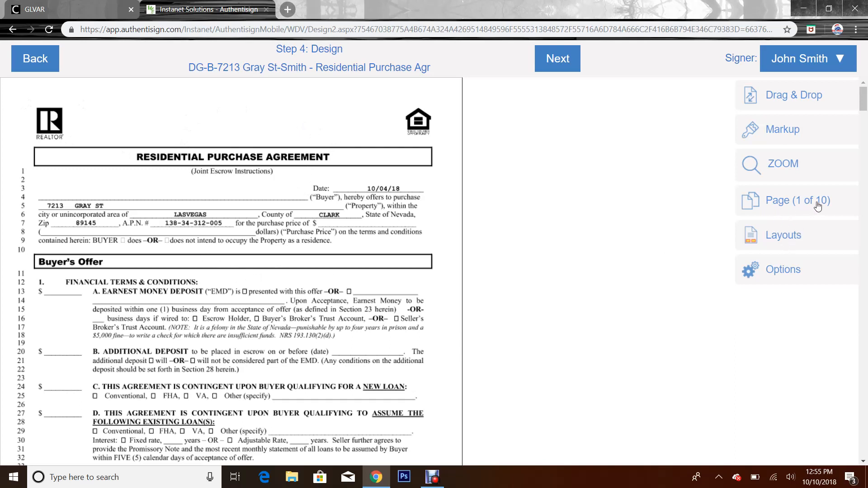
Review the buyer initial blocks through the purchase agreement up to the Buyer's Acknowledgement of Offer signature area on page 9
scroll(418, 235, down, 2)
scroll(419, 235, down, 4)
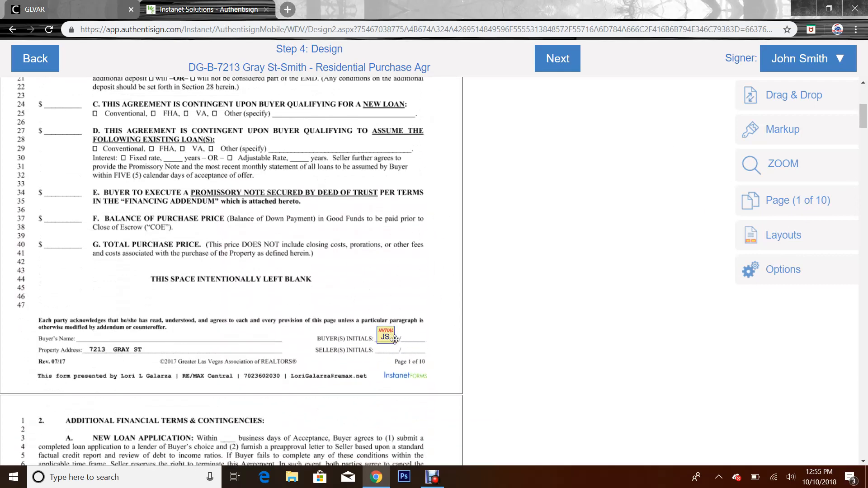
scroll(351, 270, down, 15)
scroll(350, 270, down, 20)
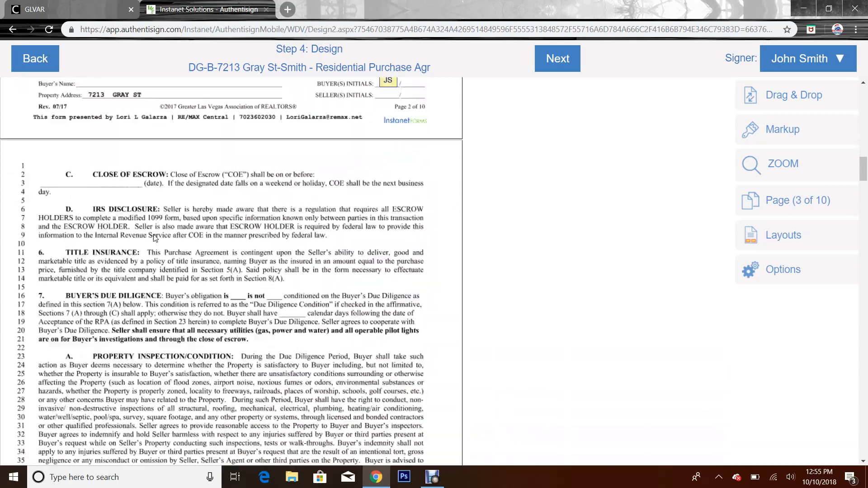
scroll(396, 320, down, 20)
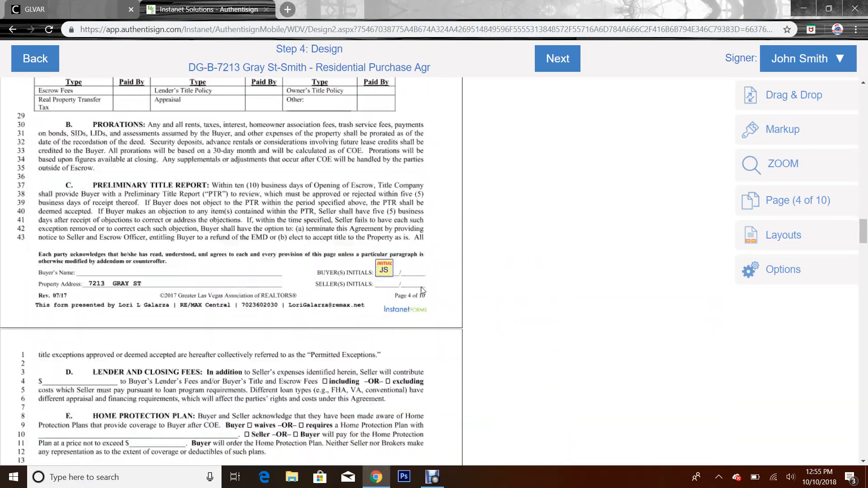
scroll(418, 274, down, 20)
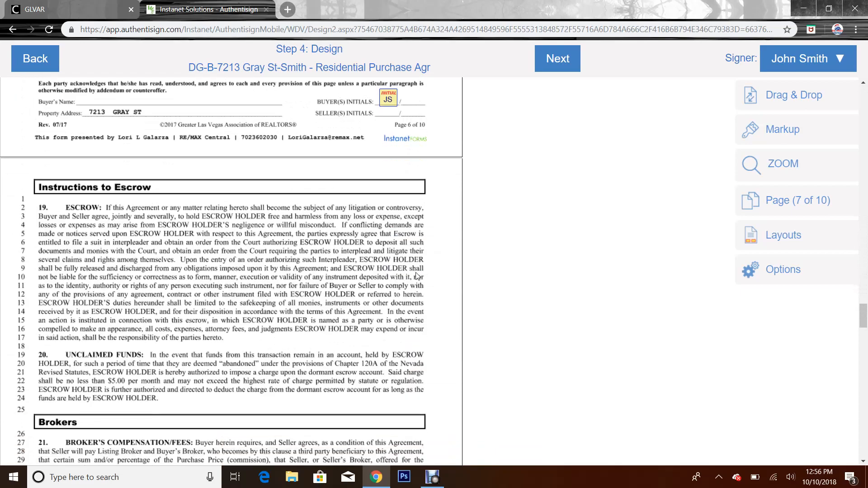
scroll(418, 279, down, 8)
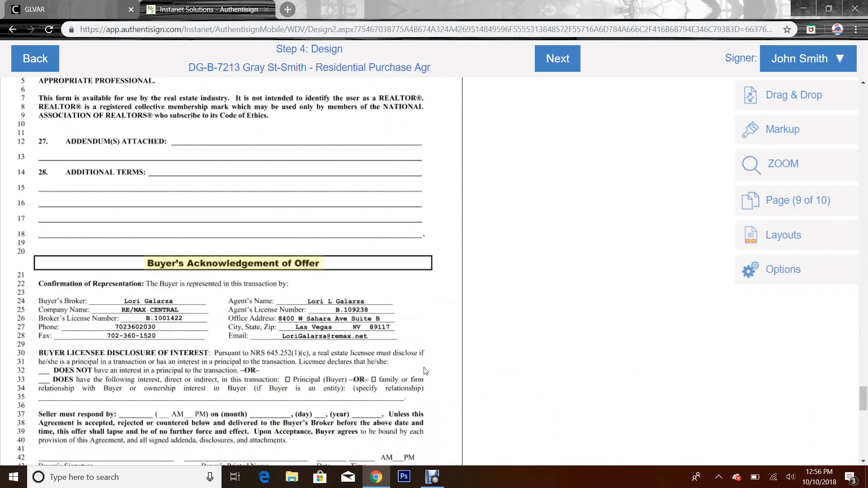
scroll(424, 370, down, 3)
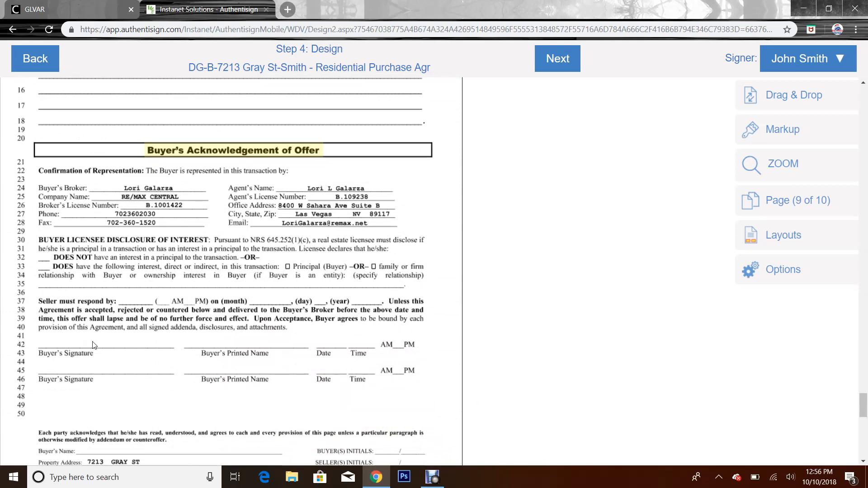
Place a required Sign Here block on the first Buyer's Signature line on page 9
click(793, 99)
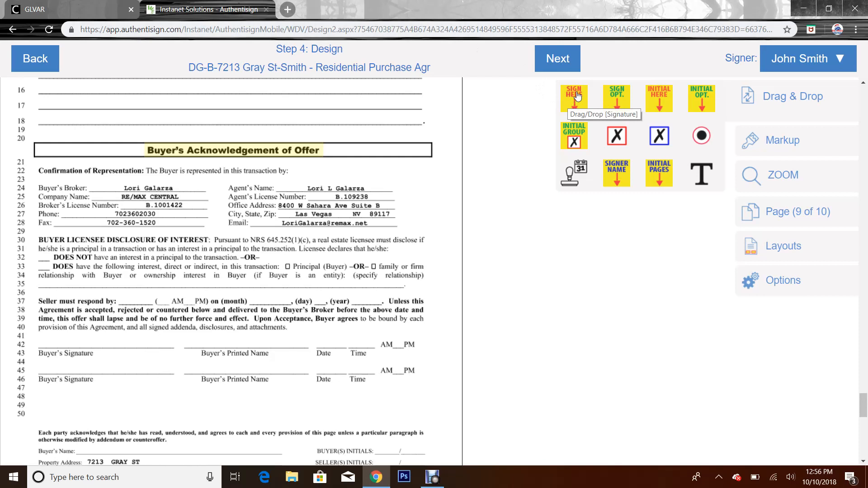
mouse_move(568, 103)
mouse_down()
mouse_move(319, 249)
mouse_move(76, 294)
mouse_up()
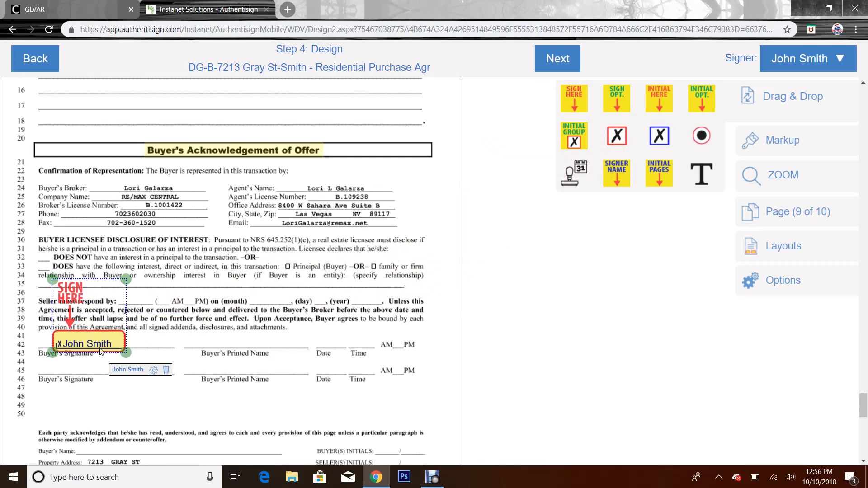
click(156, 339)
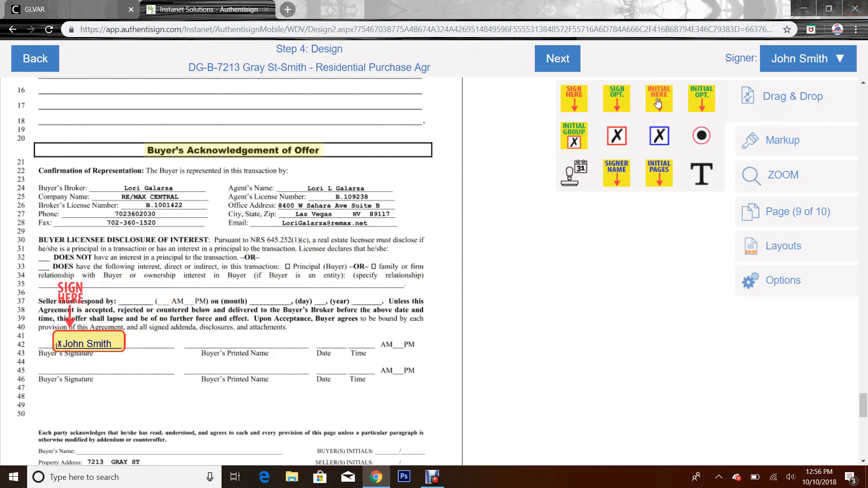
Place a required Initial Here block on the Buyer(s) Initials line in the page 9 footer
drag(659, 99, 399, 449)
scroll(465, 420, down, 2)
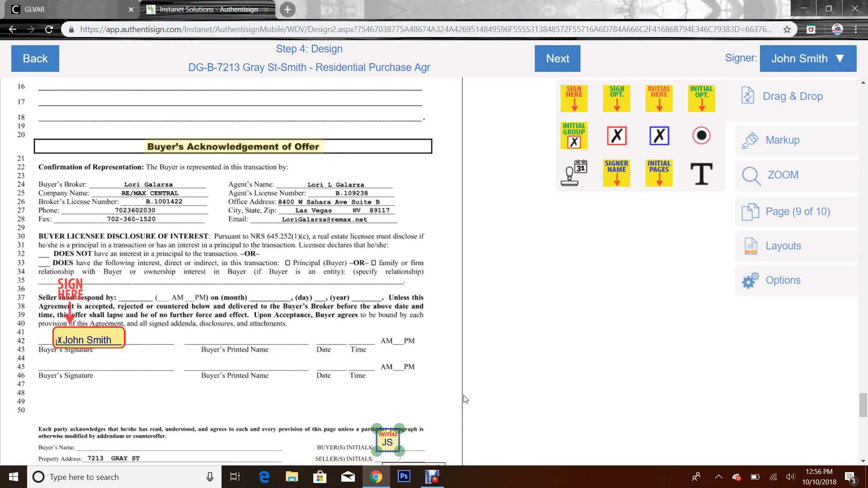
drag(399, 377, 398, 379)
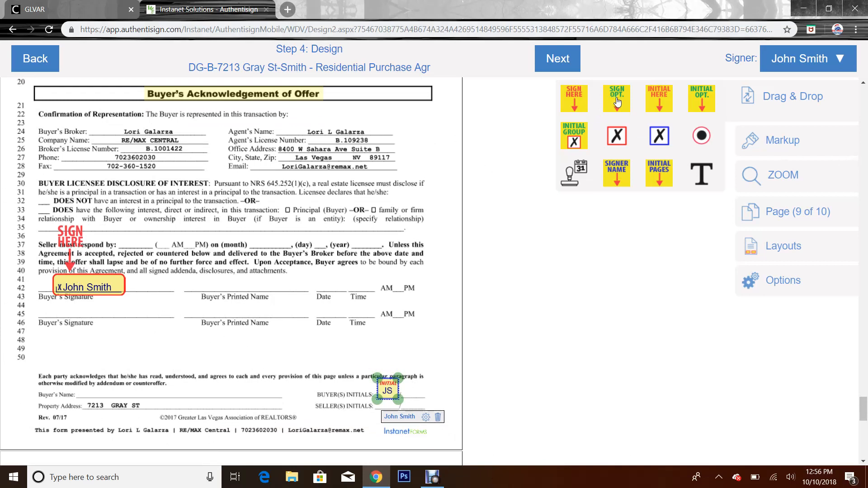
Try out an optional signature block and an optional initial block on page 9, and delete both
mouse_move(617, 101)
mouse_down()
mouse_move(396, 99)
mouse_move(407, 105)
mouse_up()
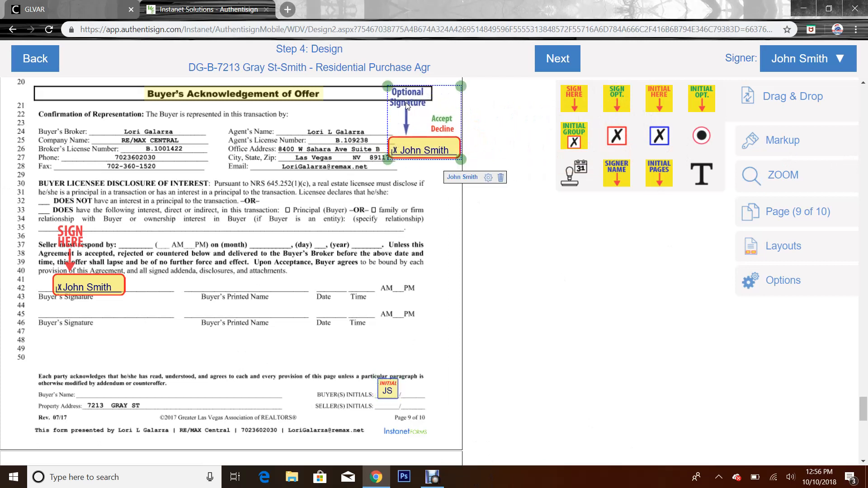
drag(701, 101, 445, 203)
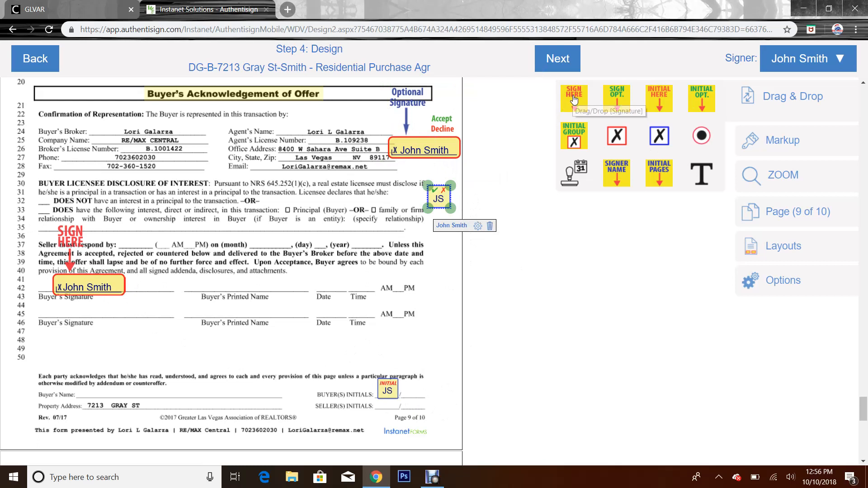
click(478, 225)
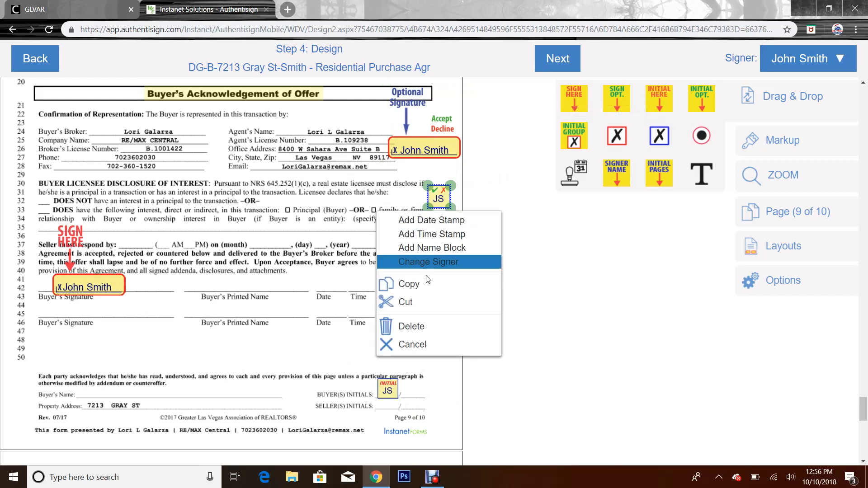
click(421, 327)
click(431, 159)
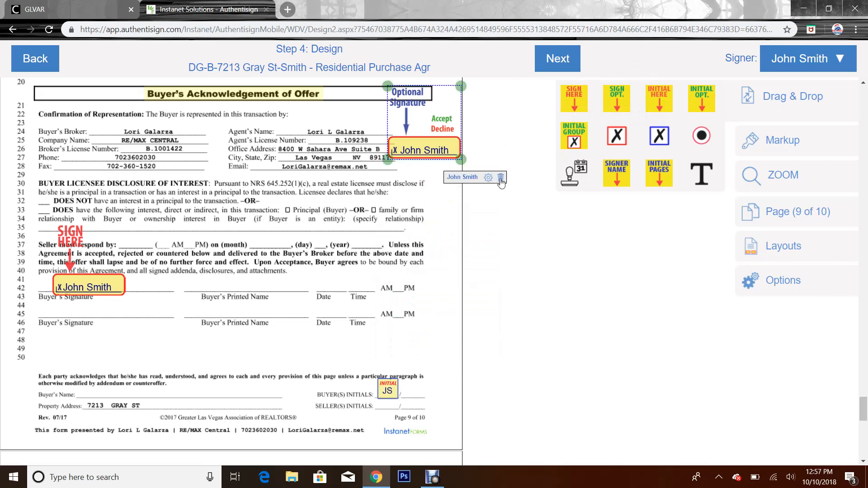
key(Delete)
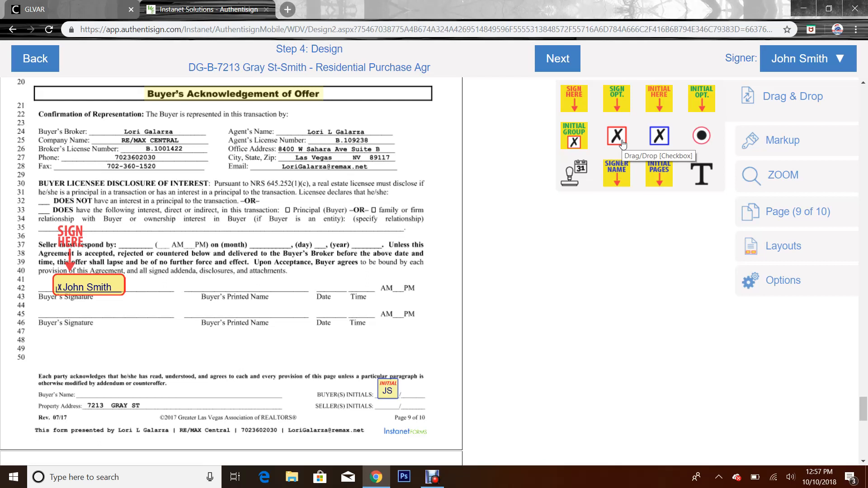
Place a red checkbox on the "DOES NOT have an interest" line, and try a blue checkbox beside the agent details before deleting it
drag(622, 142, 60, 216)
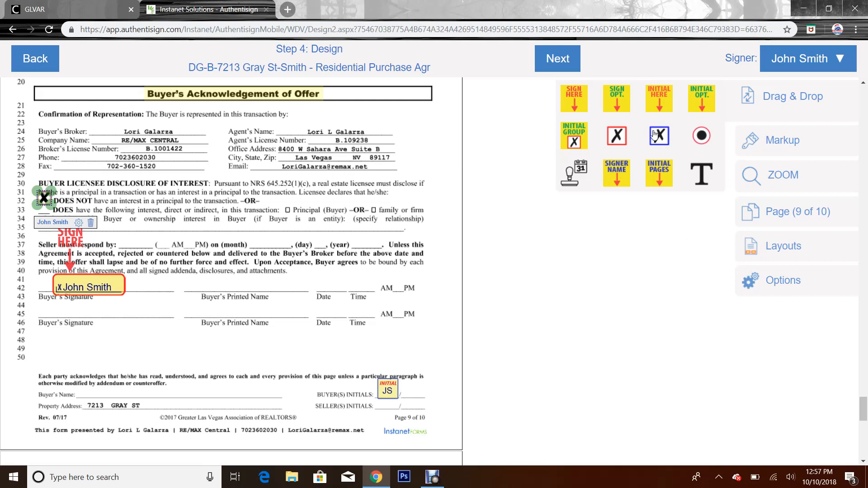
drag(653, 134, 434, 159)
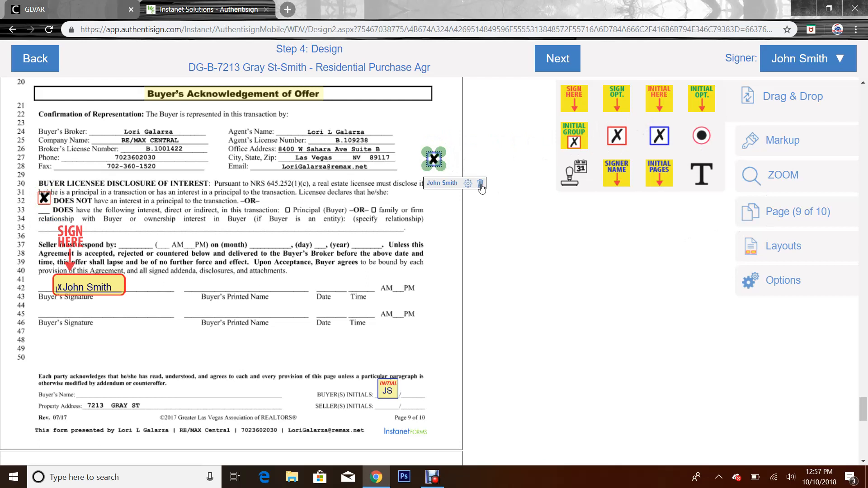
click(480, 187)
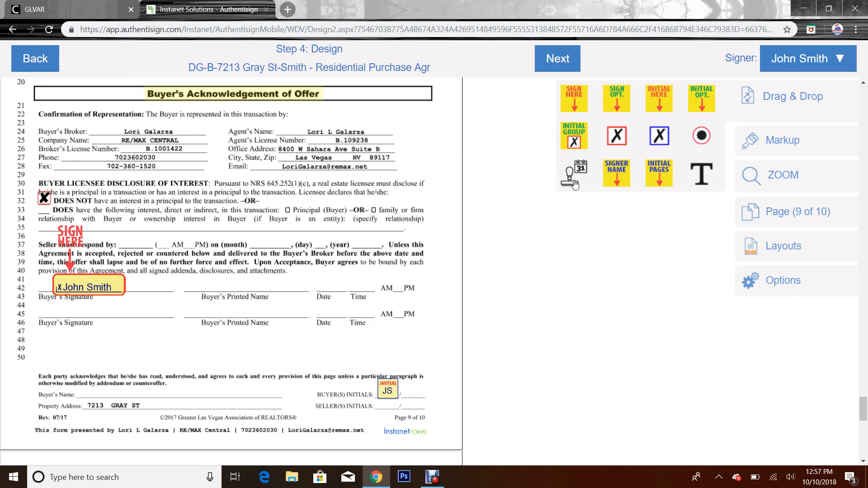
Try out a pair of radio buttons on the last Additional Terms line, and delete both
scroll(681, 178, up, 3)
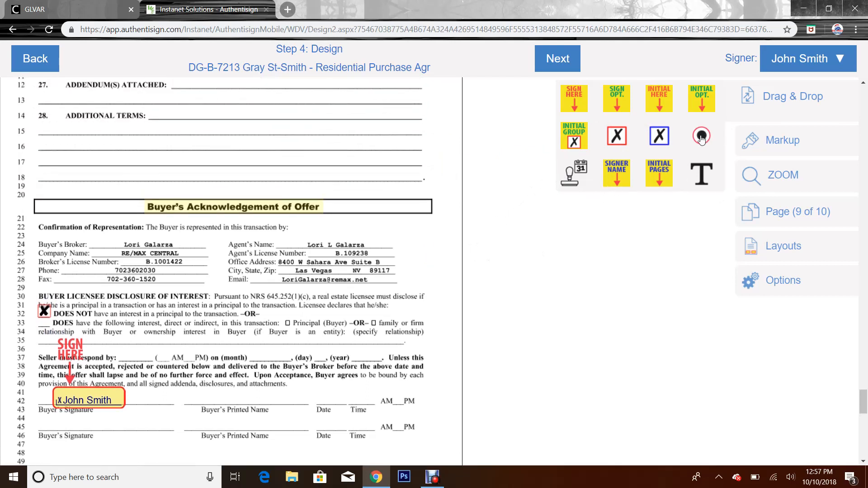
drag(690, 145, 226, 189)
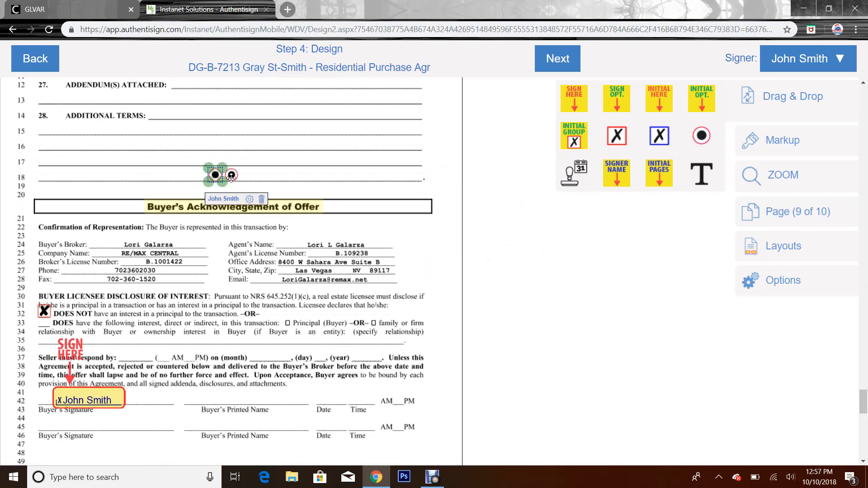
click(245, 175)
click(282, 173)
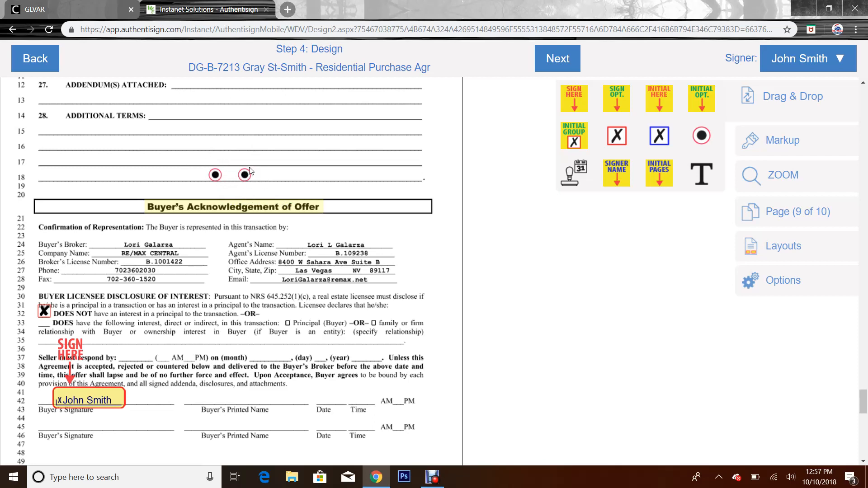
click(215, 176)
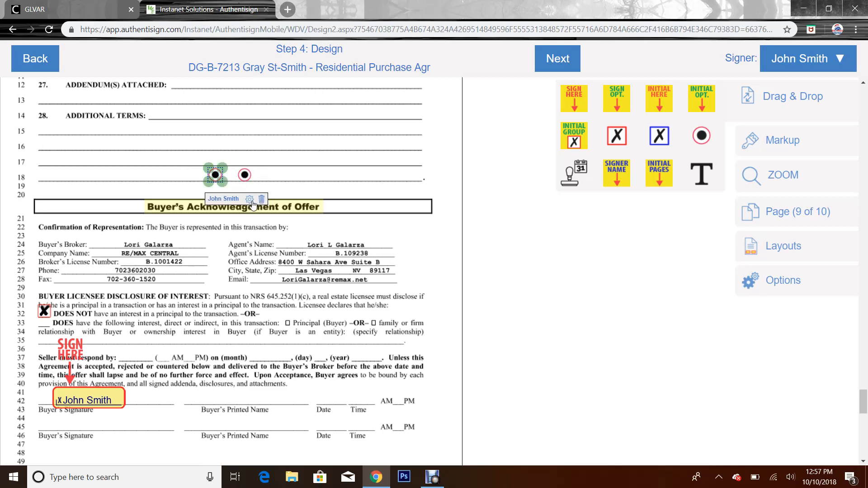
click(262, 199)
click(244, 175)
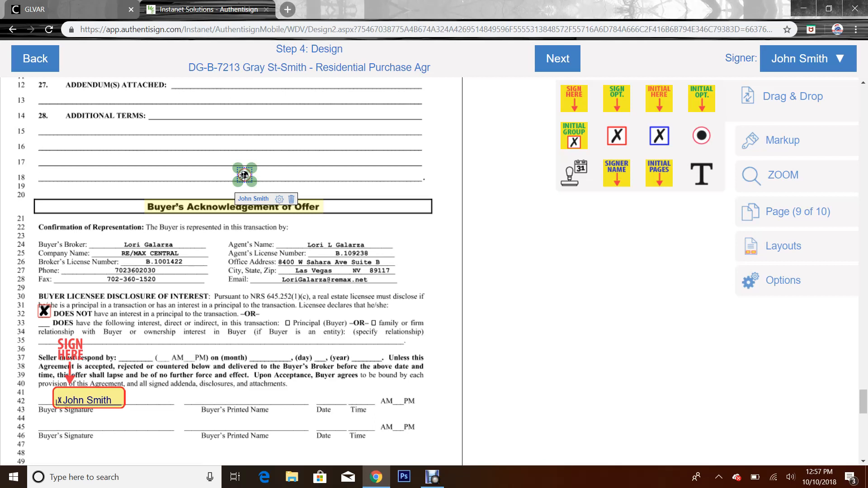
click(292, 200)
Try placing a standalone date stamp on the first buyer's Date line, shrink it to fit, and delete it
scroll(457, 198, down, 3)
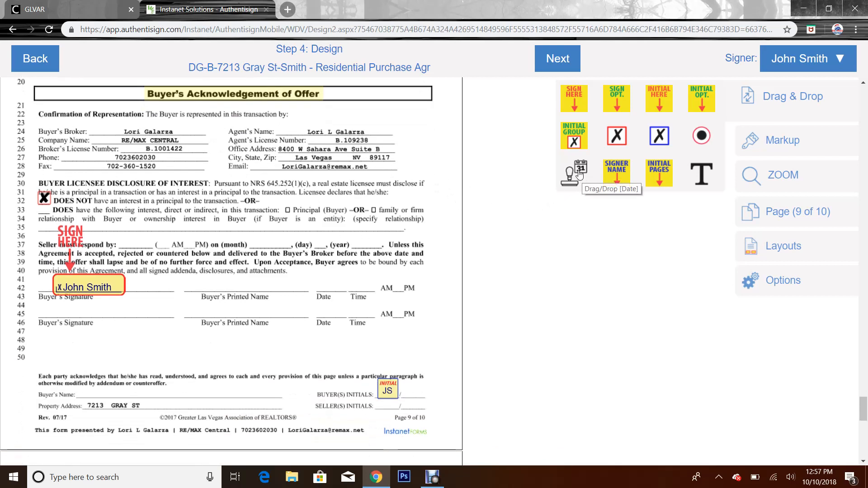
drag(578, 174, 329, 296)
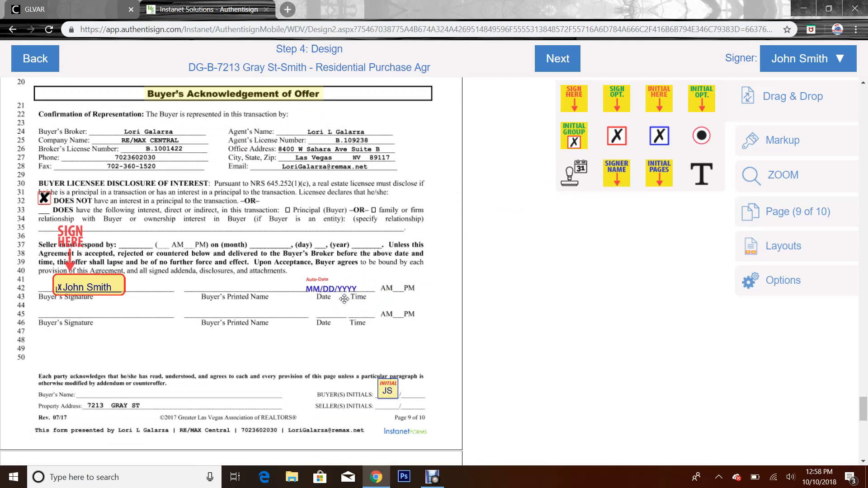
click(327, 286)
drag(386, 272, 332, 287)
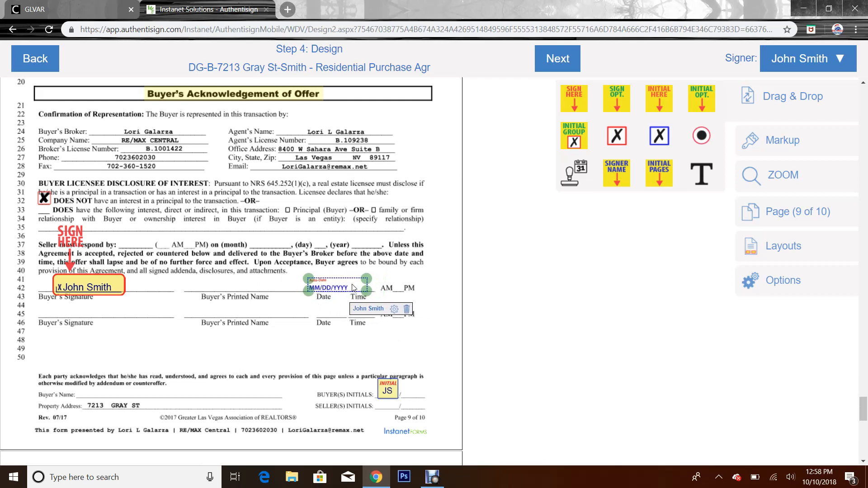
click(406, 309)
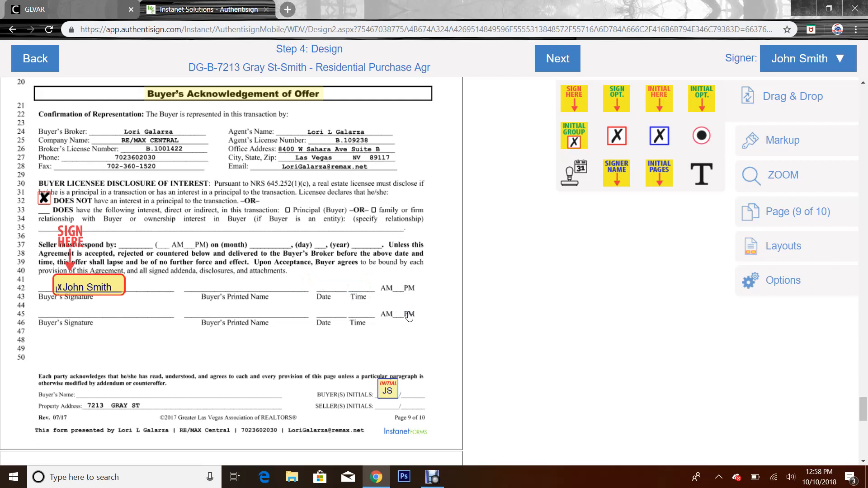
Add a date stamp from the buyer's signature block and position it on the Date line of the same row
click(90, 288)
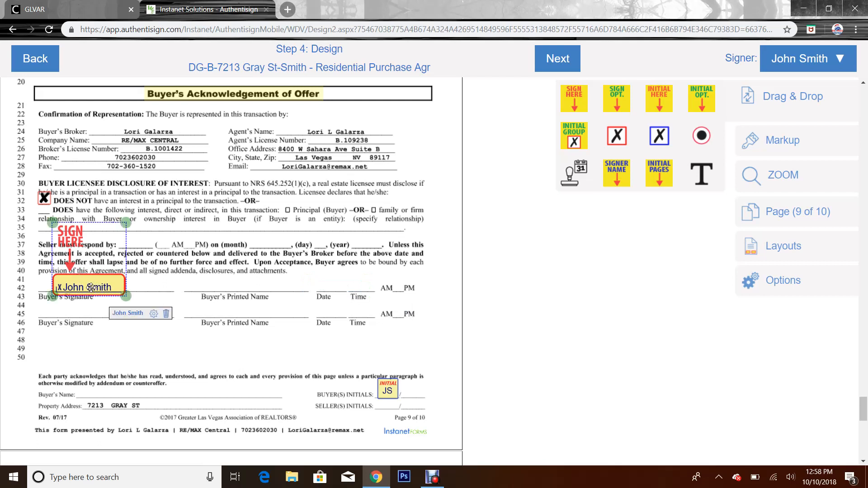
click(155, 318)
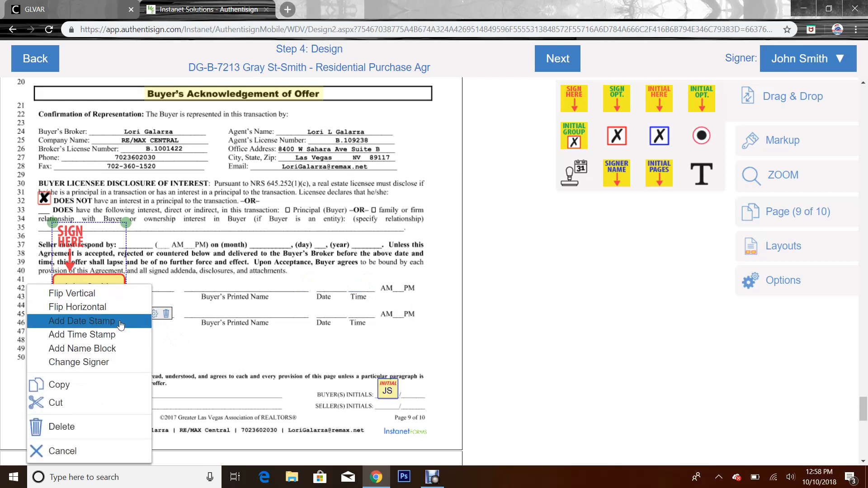
click(135, 318)
mouse_move(160, 292)
mouse_down()
mouse_move(253, 296)
mouse_move(361, 283)
mouse_move(335, 286)
mouse_up()
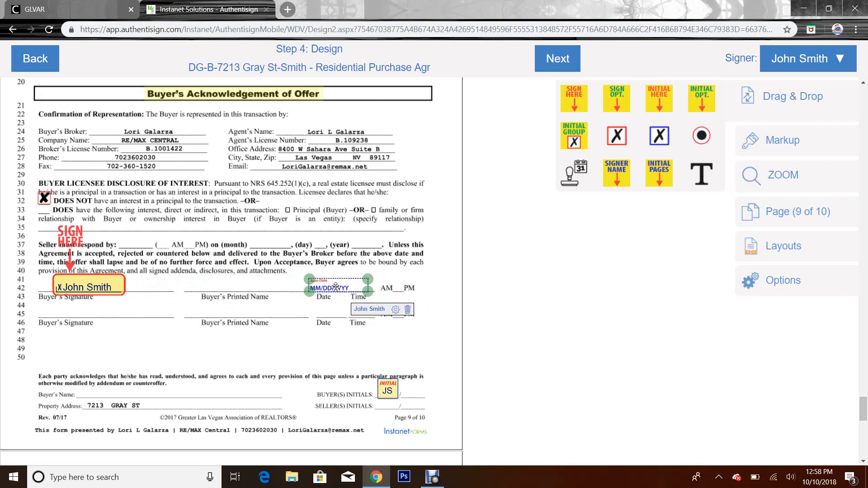
click(327, 310)
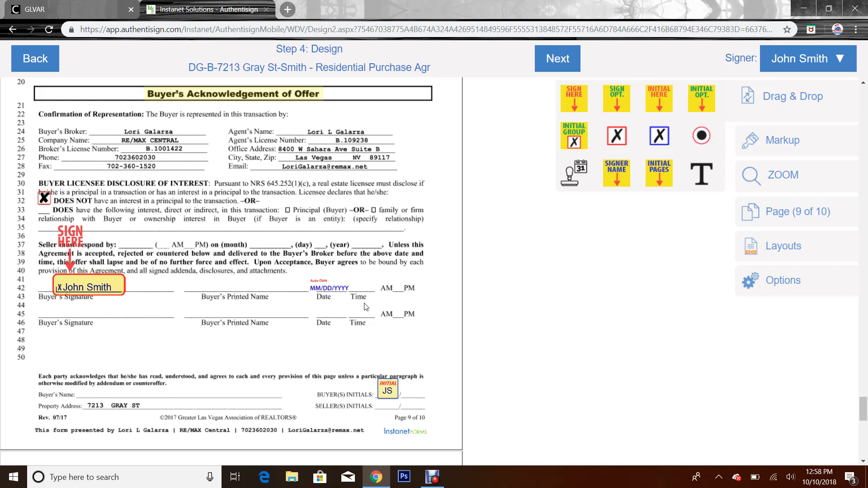
Add a time stamp from the buyer's signature block and position it on the Time line of the same row
click(100, 284)
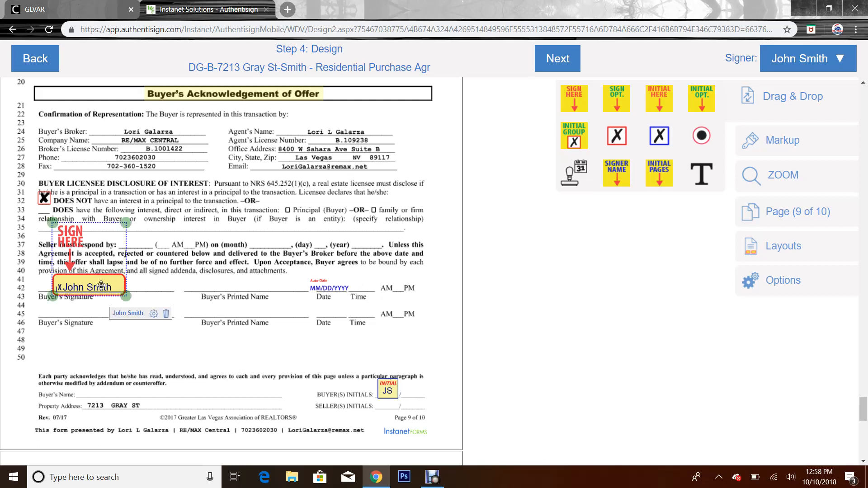
click(154, 314)
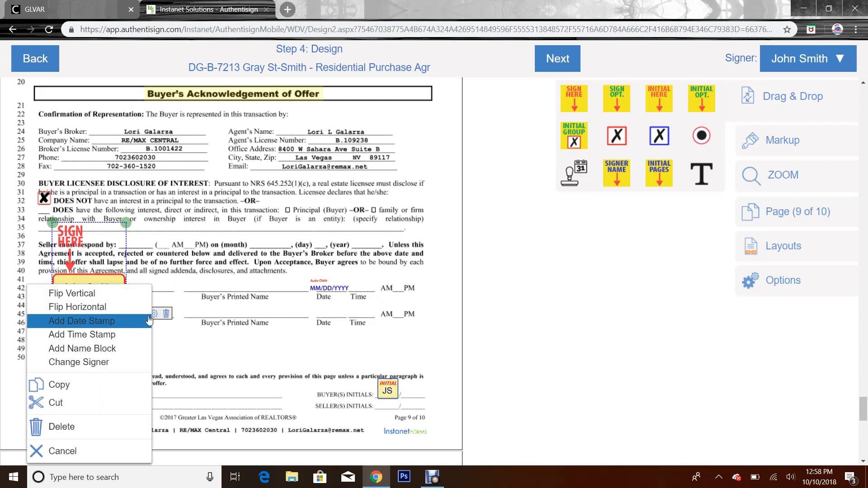
click(106, 335)
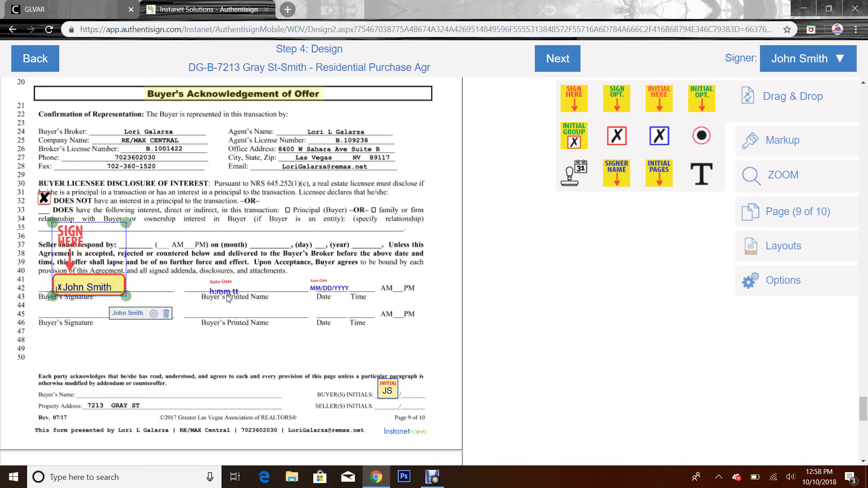
drag(227, 295, 378, 285)
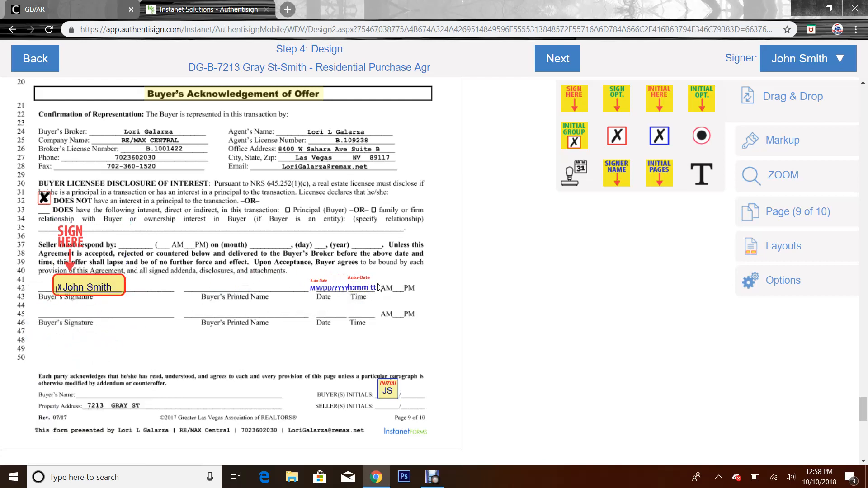
click(366, 287)
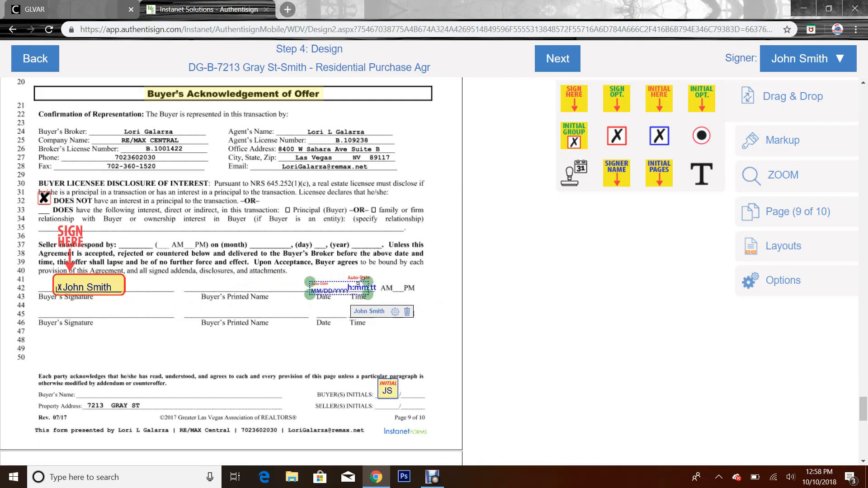
drag(359, 282, 381, 287)
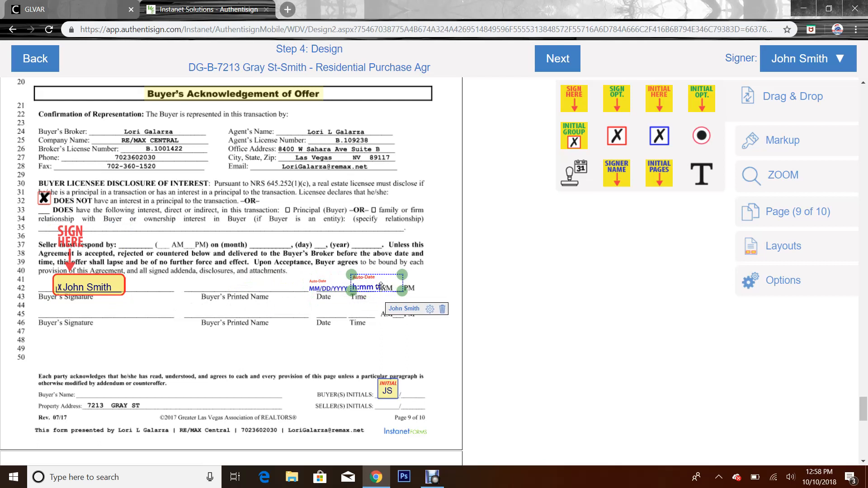
click(316, 326)
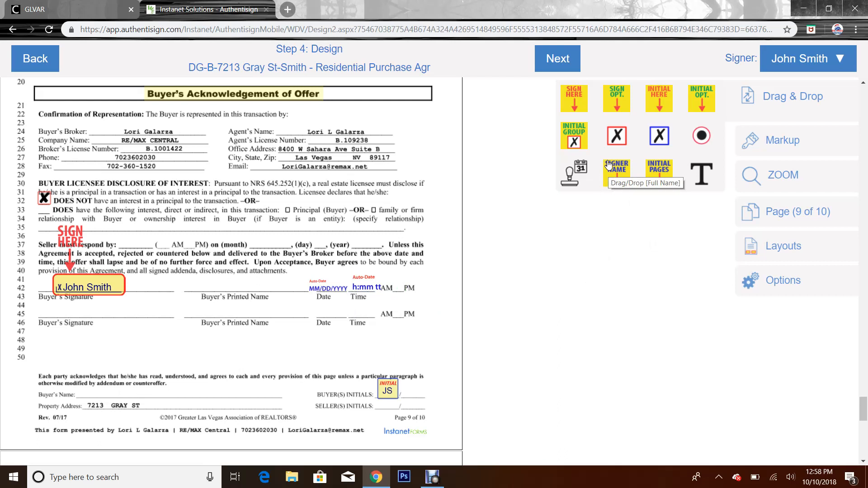
Place the signer's full-name field on the first Buyer's Printed Name line, and stretch a single-line text box across the first Additional Terms line
drag(612, 168, 234, 289)
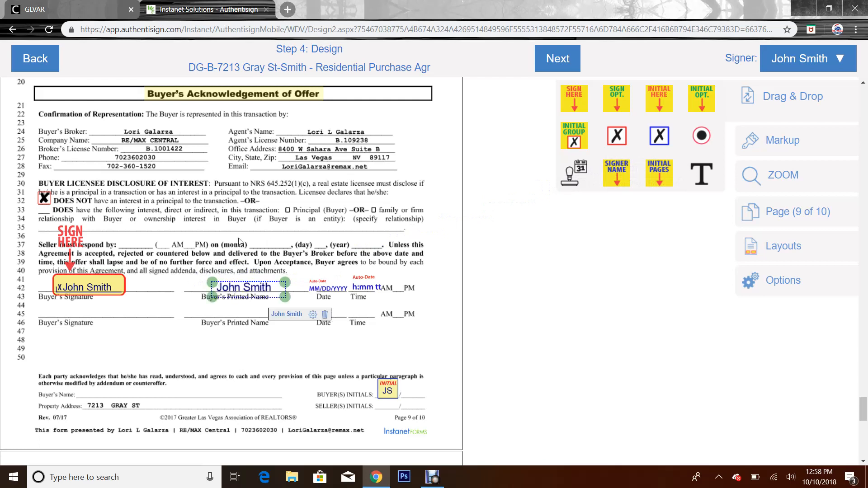
click(213, 315)
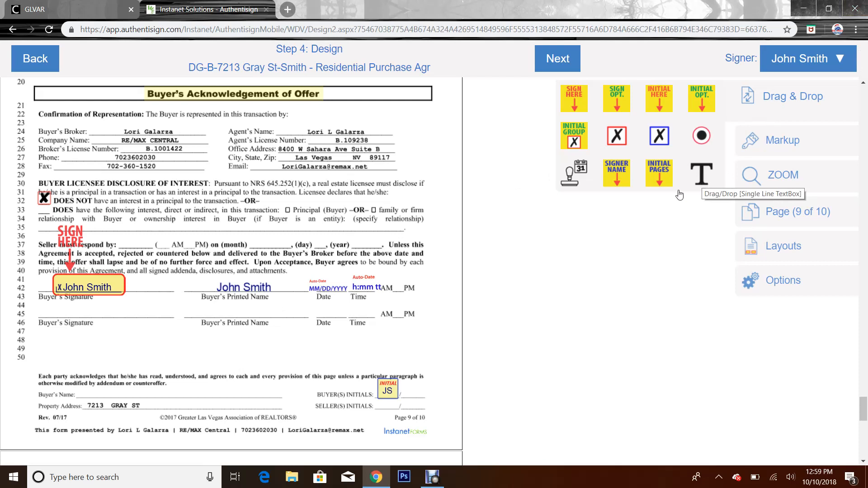
scroll(677, 182, up, 4)
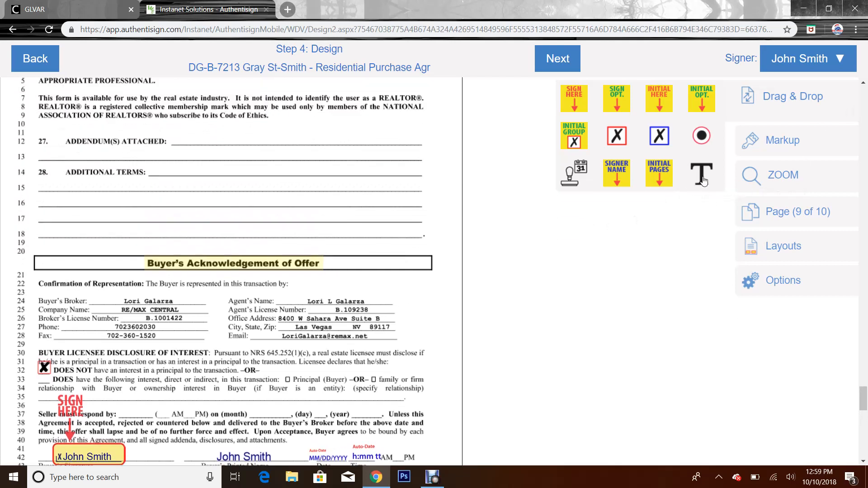
drag(701, 175, 164, 173)
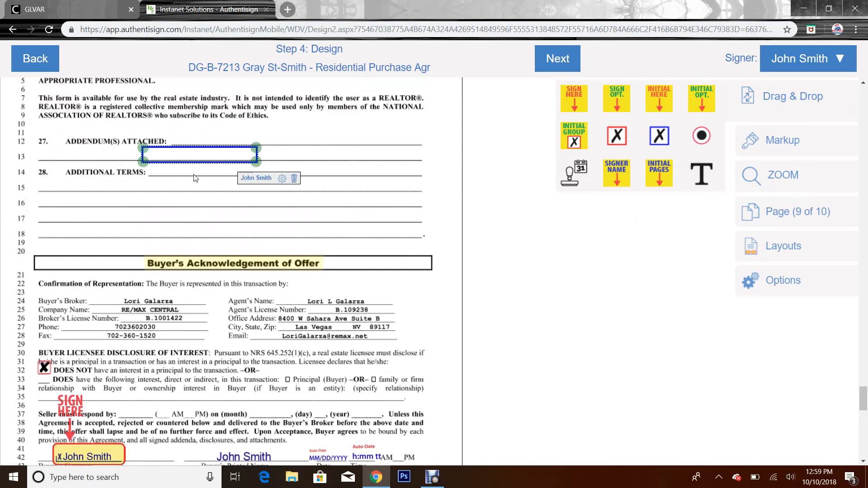
drag(219, 168, 418, 171)
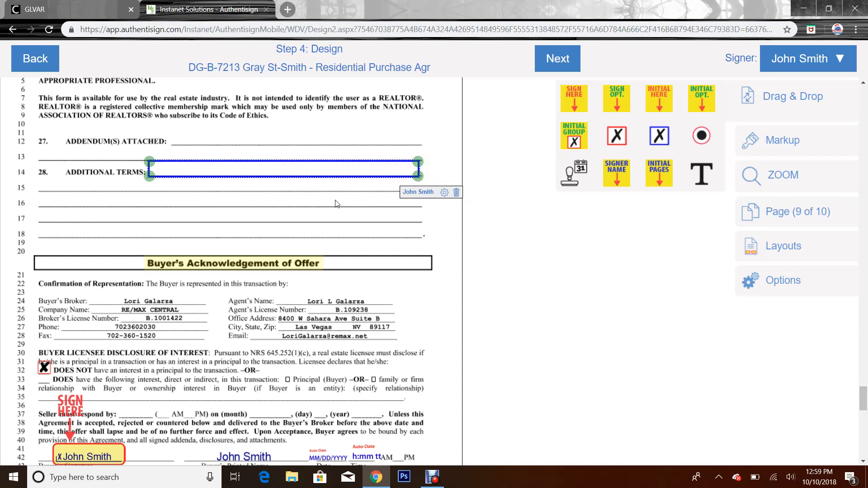
click(209, 193)
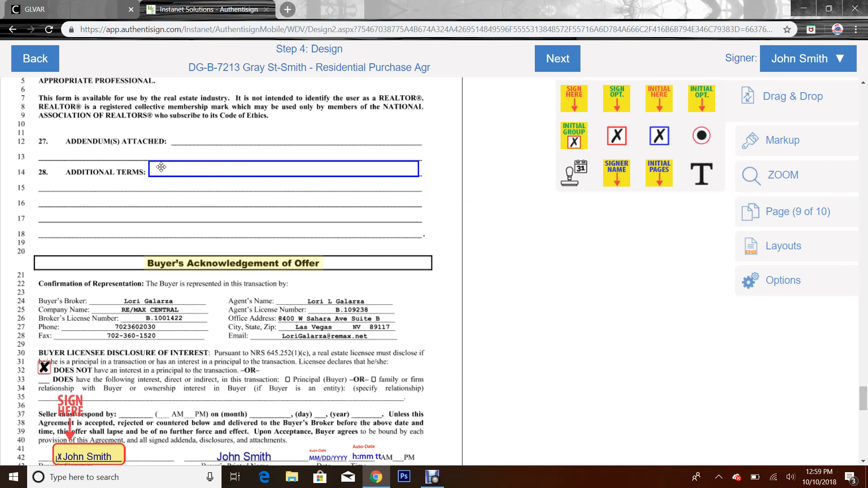
click(174, 171)
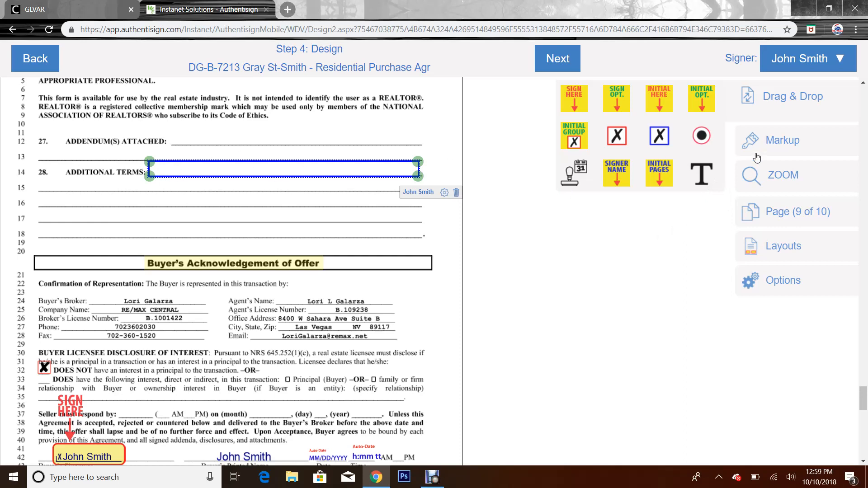
Draw a markup text box over the "Seller must respond by" line, spanning the blanks from the time to the year
click(779, 142)
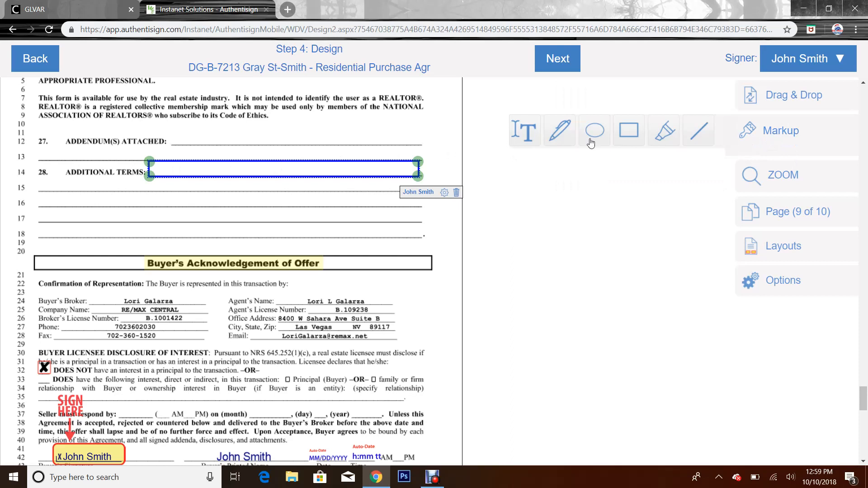
click(530, 132)
scroll(393, 286, down, 3)
scroll(393, 286, down, 2)
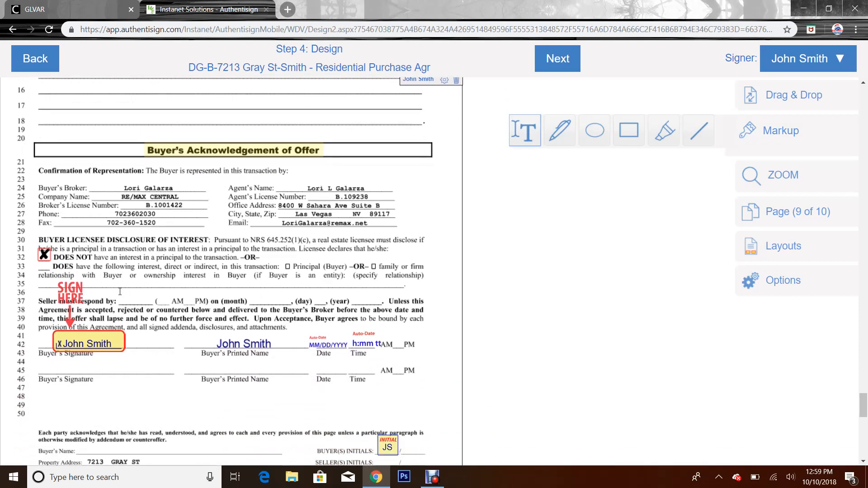
mouse_move(117, 292)
mouse_down()
mouse_move(150, 307)
mouse_move(381, 302)
mouse_up()
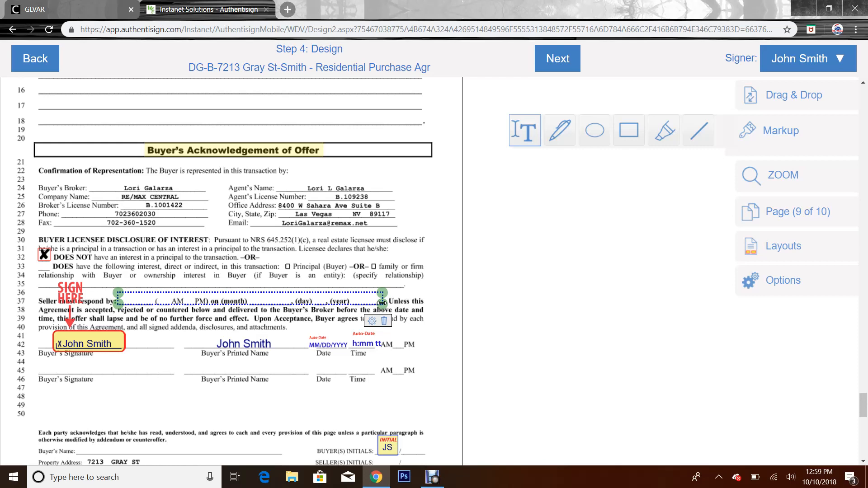
Fill the response deadline blanks with 6, an X before PM, Oct, 31 and 2018, and align the text box with the line
click(135, 297)
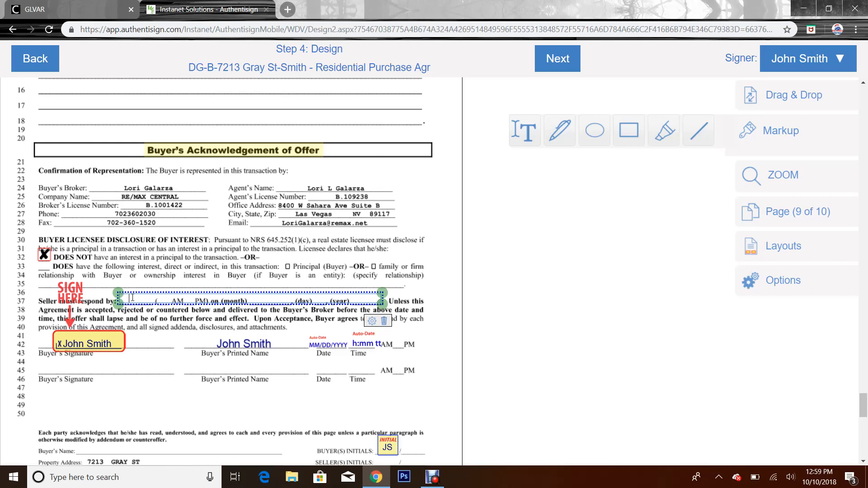
text(6)
text(XOct 31 2)
text(018)
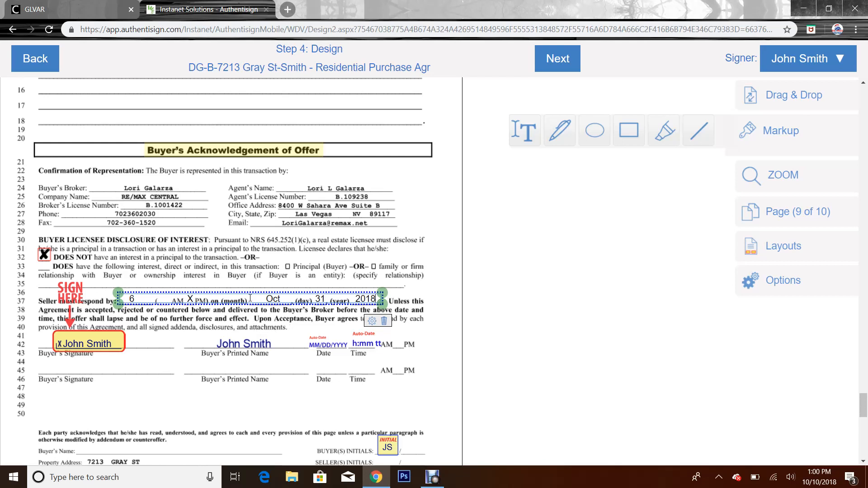
drag(250, 298, 249, 299)
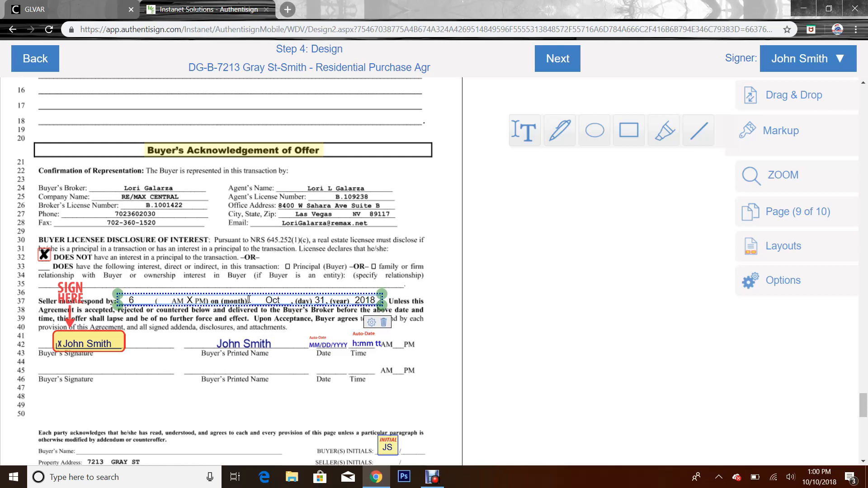
click(176, 341)
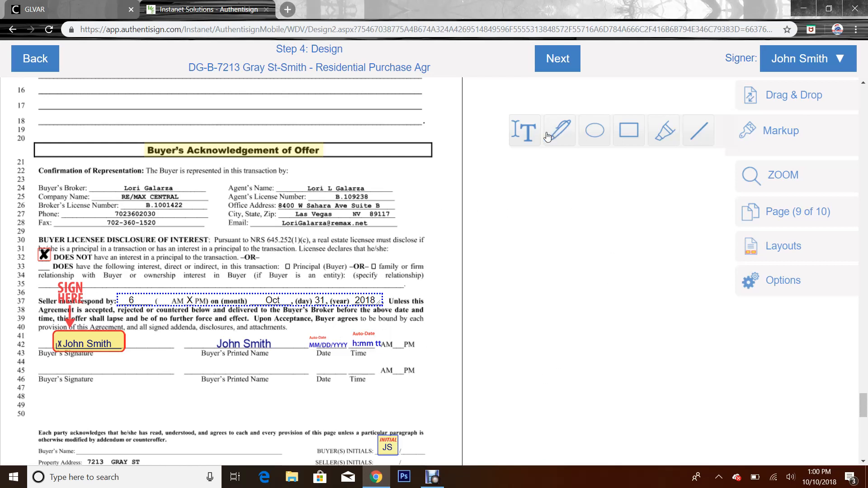
Sketch a freehand letter L at the start of the Addendum(s) Attached line
scroll(375, 218, up, 1)
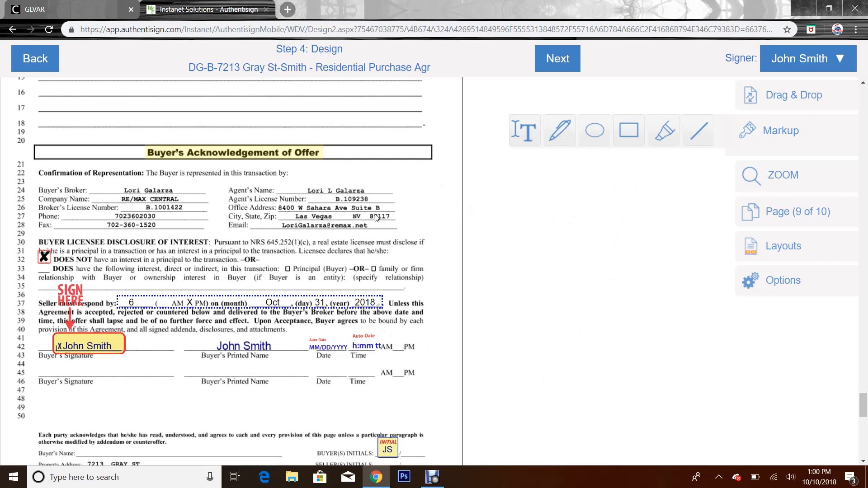
scroll(375, 218, up, 3)
click(559, 130)
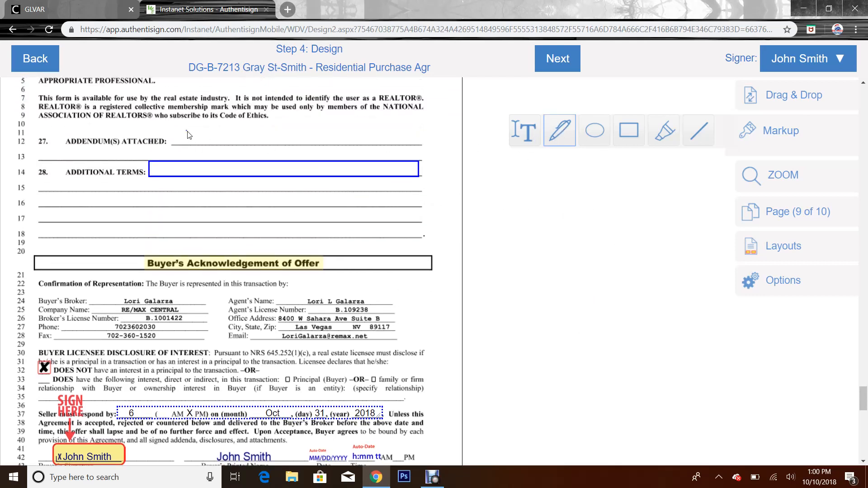
drag(189, 134, 214, 150)
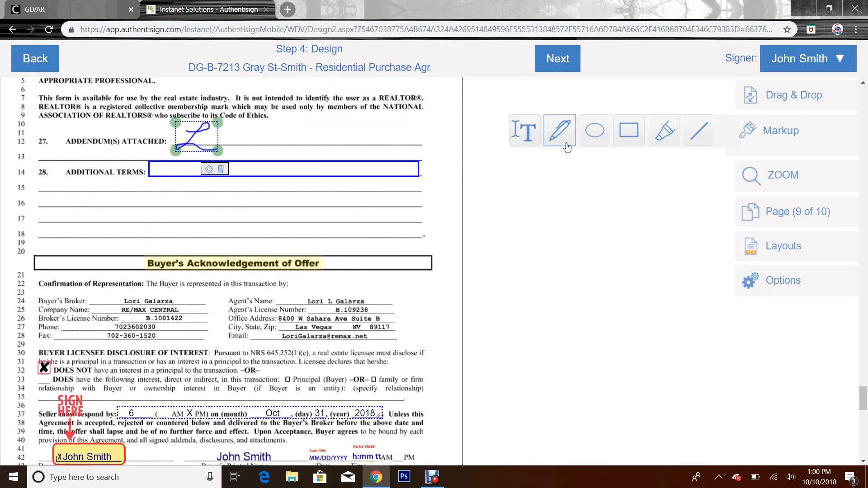
Draw a small pink ellipse and a small blue rectangle beside the freehand mark on the Addendum(s) Attached line
click(590, 145)
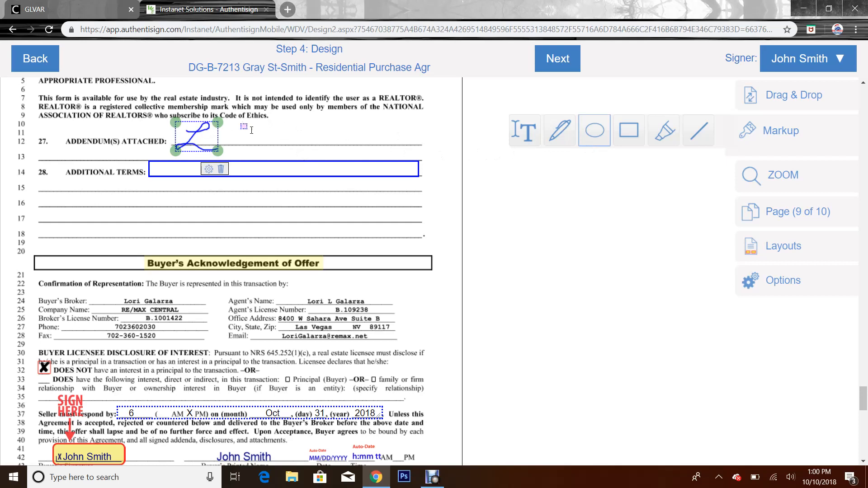
mouse_move(251, 130)
mouse_down()
mouse_move(270, 141)
mouse_move(270, 152)
mouse_up()
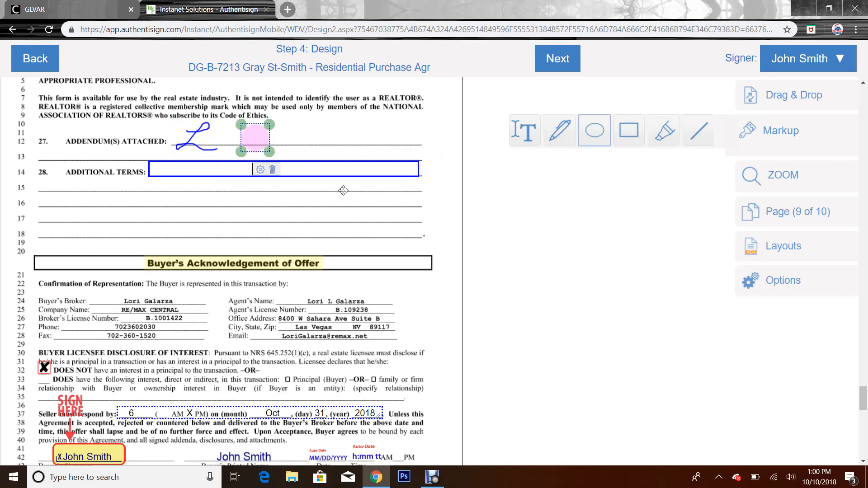
click(626, 136)
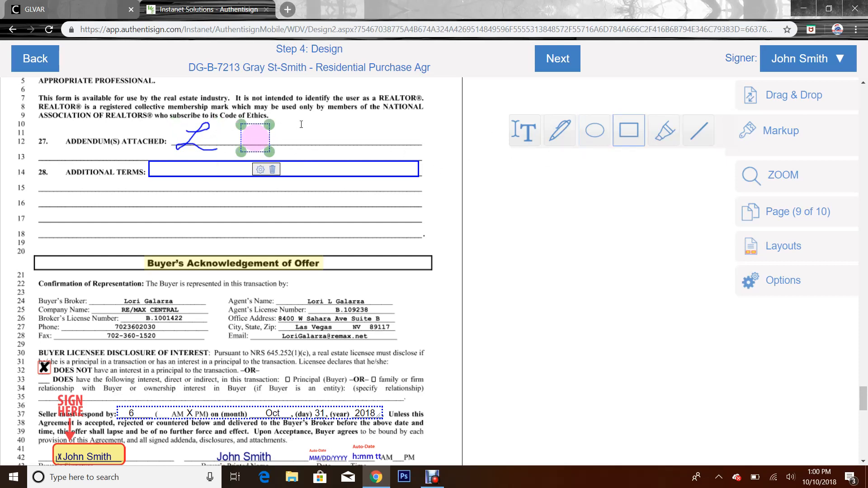
drag(288, 122, 323, 145)
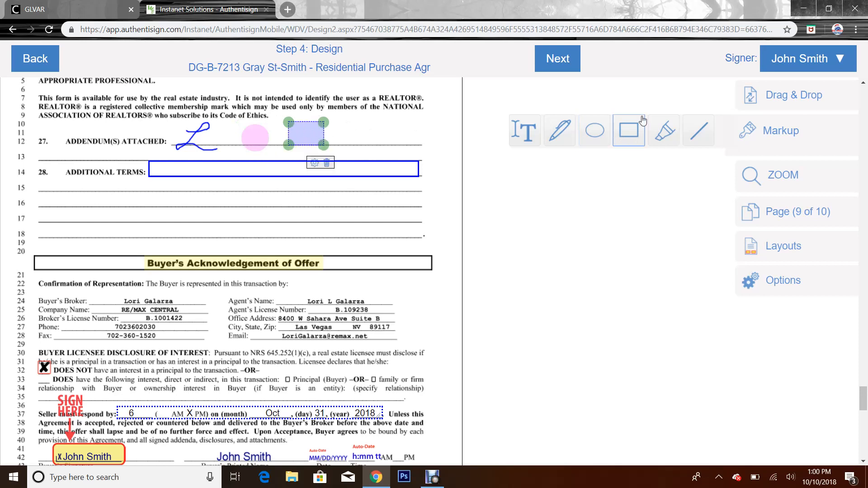
Highlight the "Buyer's Acknowledgement of Offer" heading in yellow and nudge the highlight to fit over the text
click(661, 140)
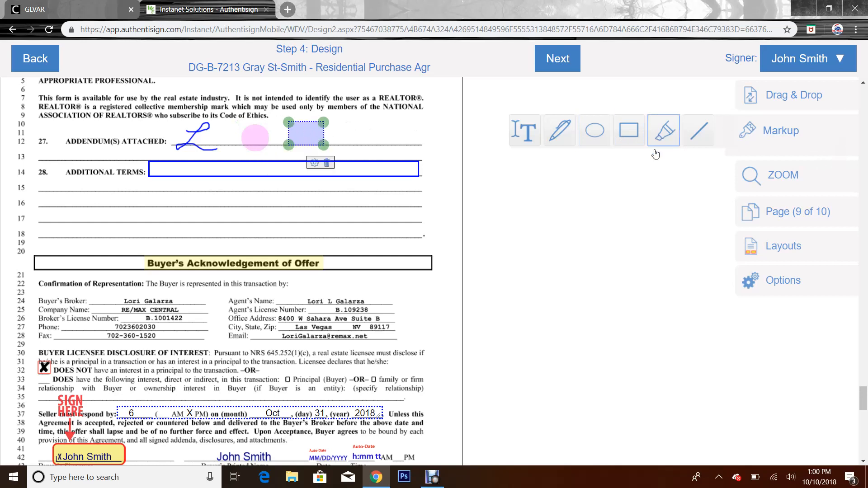
drag(143, 259, 328, 272)
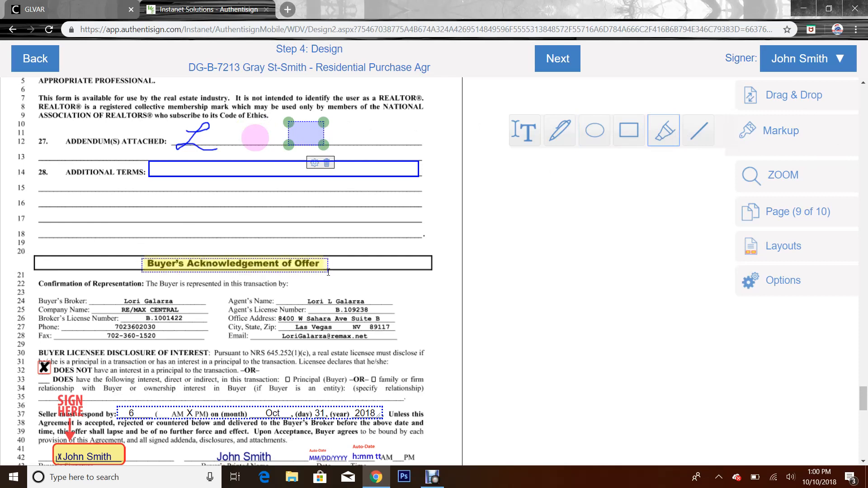
click(327, 271)
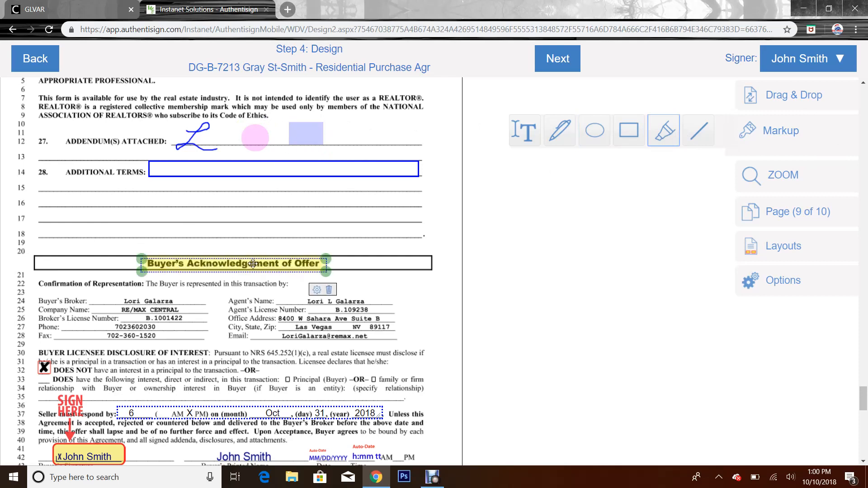
drag(253, 263, 252, 263)
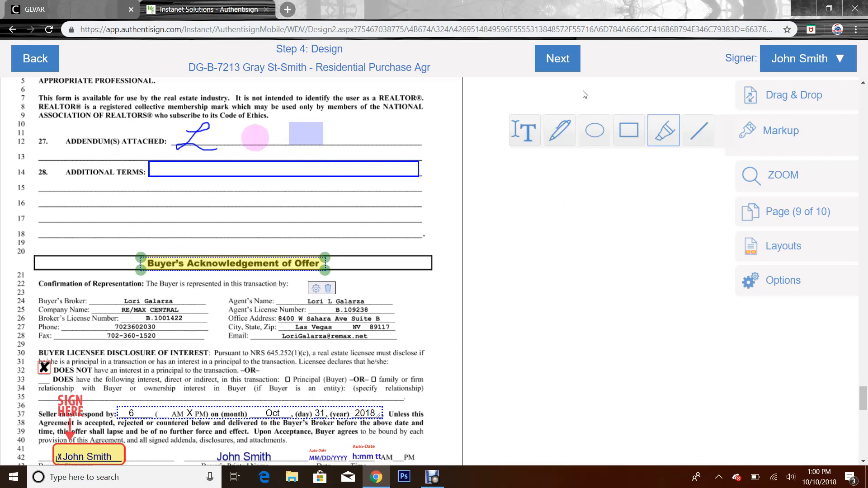
Draw a short red, nearly horizontal line near the end of the last Additional Terms line
click(693, 137)
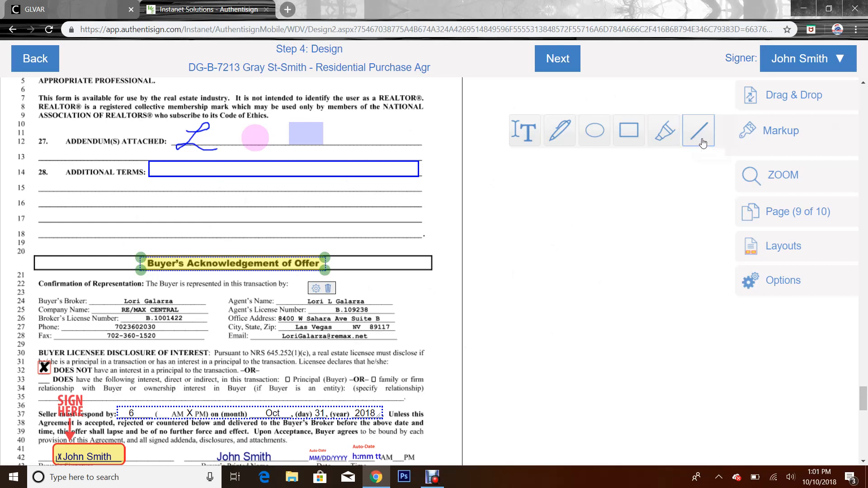
mouse_move(313, 231)
mouse_down()
mouse_move(411, 202)
mouse_move(379, 211)
mouse_move(368, 244)
mouse_move(365, 232)
mouse_up()
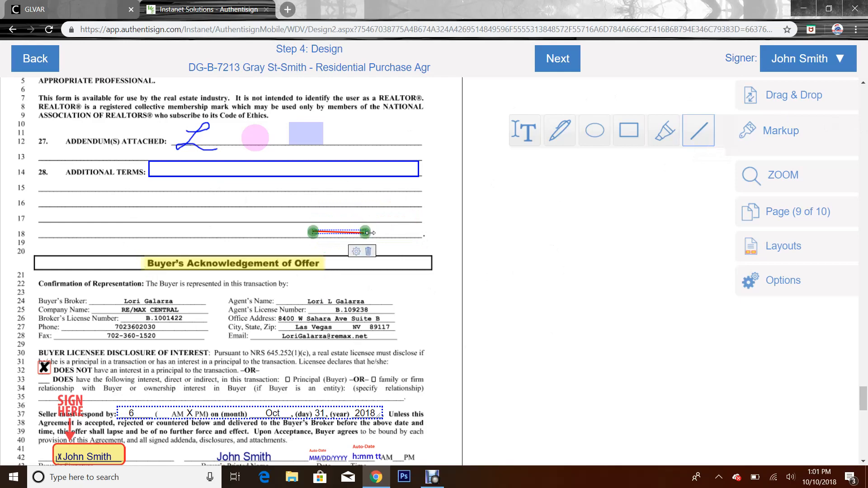